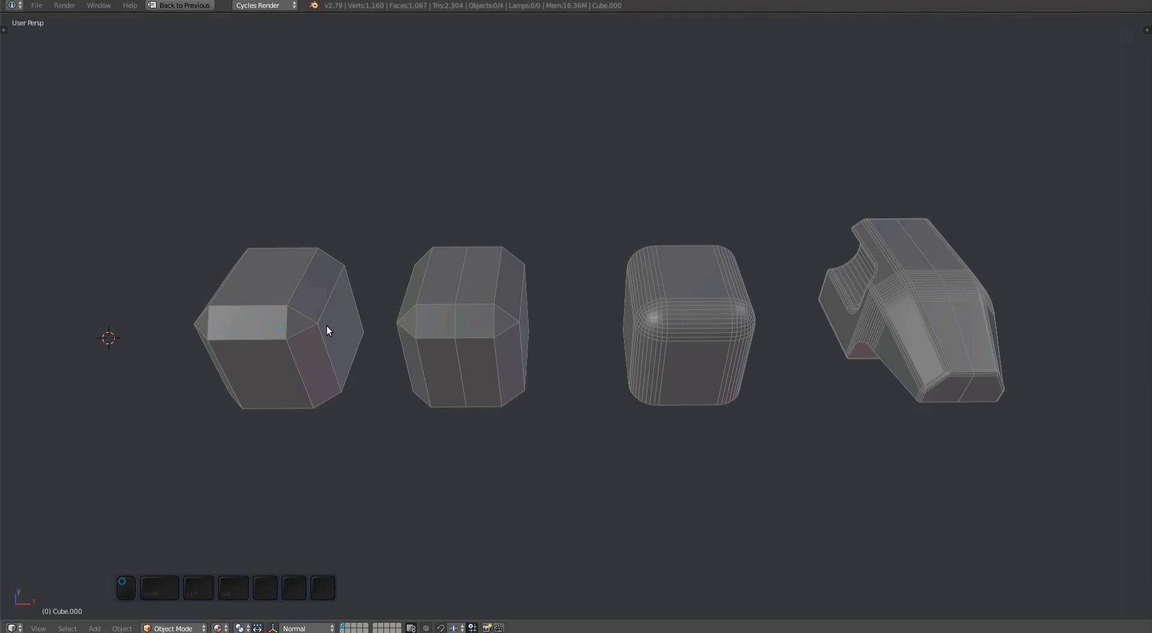
Run Quad Corner on the triangular corner face of the first chamfered cube with a width of 0.13
{"action": "right_click", "coordinate": [312, 336]}
{"action": "key", "text": "KP_Decimal"}
{"action": "middle_click_drag", "start_coordinate": [516, 351], "coordinate": [670, 323]}
{"action": "key", "text": "Tab"}
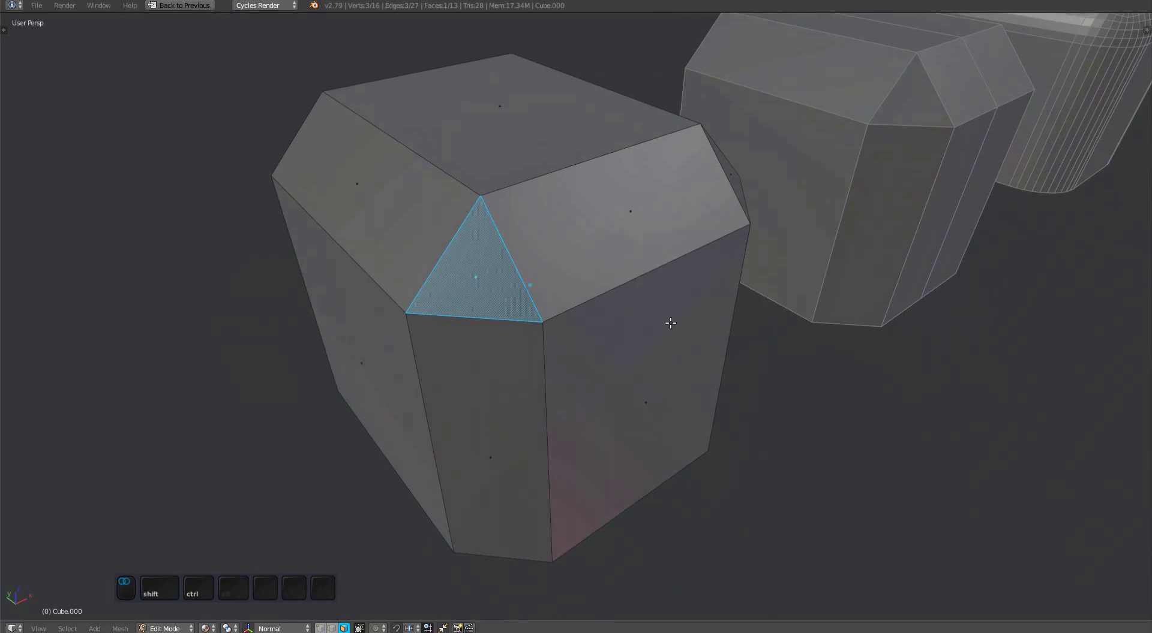
{"action": "key", "text": "y"}
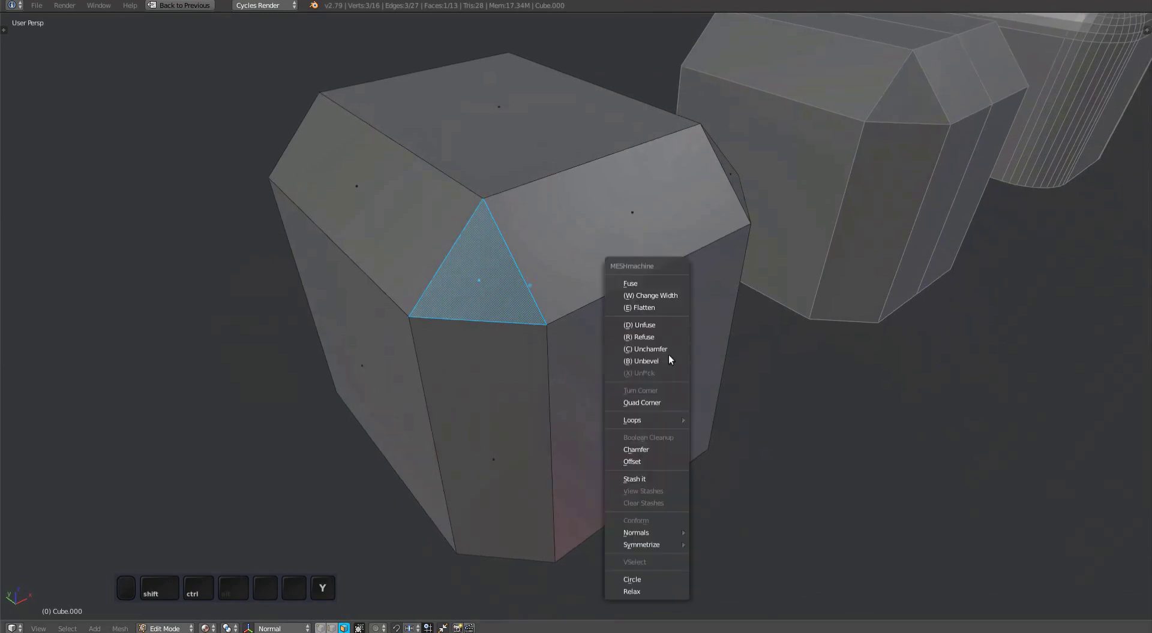
{"action": "left_click", "coordinate": [654, 405]}
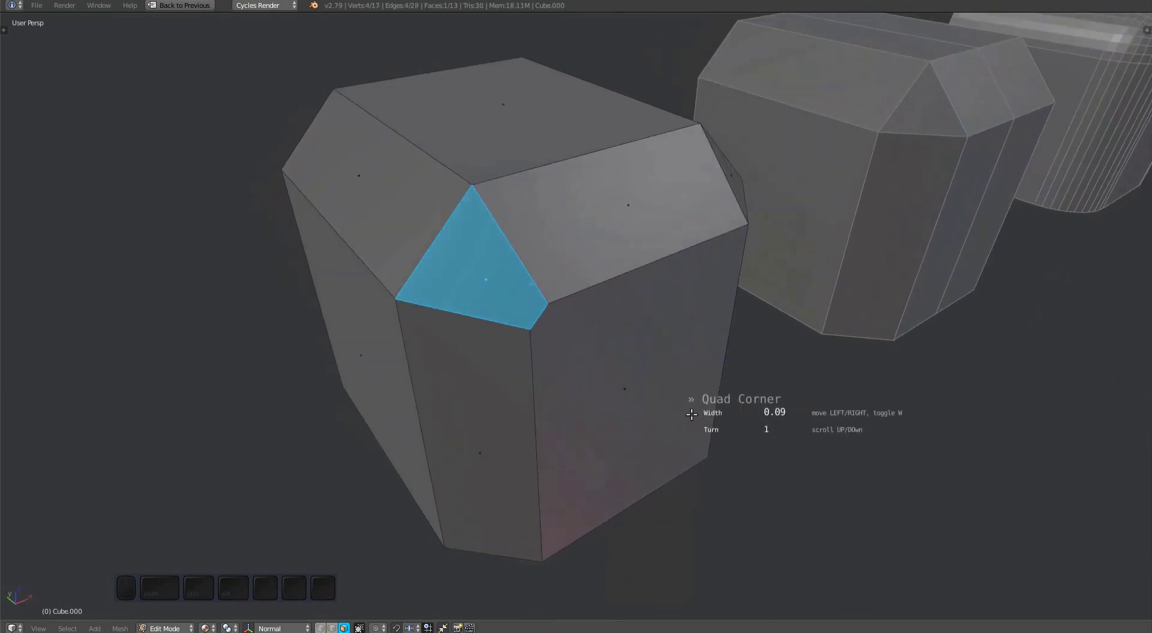
{"action": "middle_click_drag", "start_coordinate": [682, 403], "coordinate": [716, 417]}
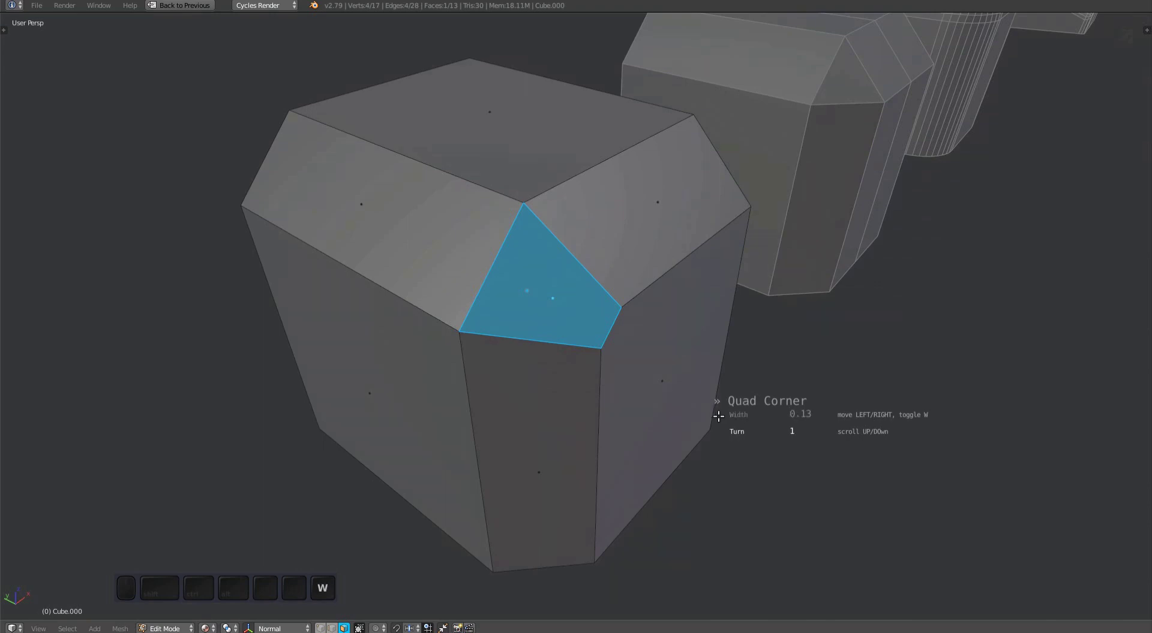
{"action": "middle_click_drag", "start_coordinate": [718, 416], "coordinate": [753, 412]}
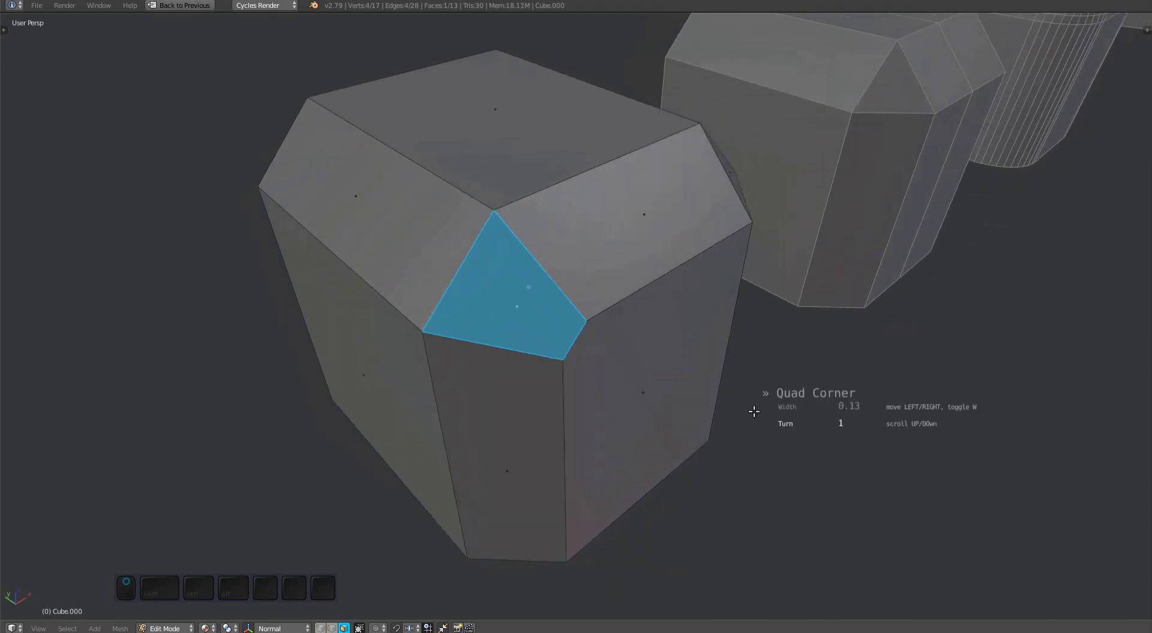
Cycle the quad corner's turn through options 2 and 3 and finish the operation
{"action": "scroll", "coordinate": [748, 413], "scroll_direction": "up", "scroll_amount": 1}
{"action": "scroll", "coordinate": [697, 420], "scroll_direction": "up", "scroll_amount": 2}
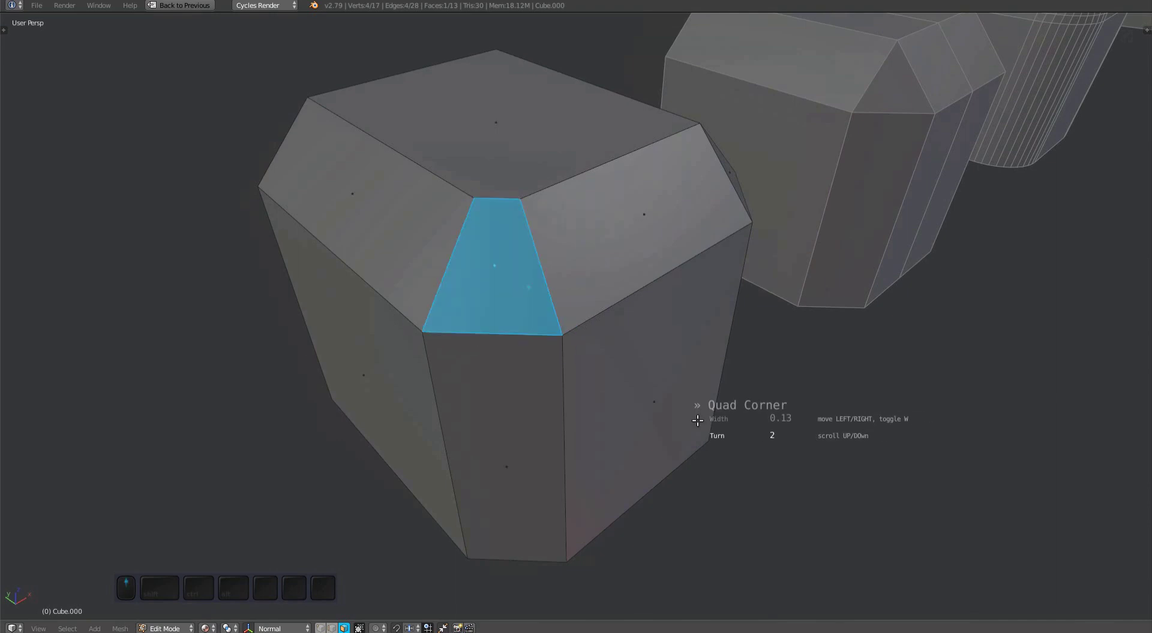
{"action": "scroll", "coordinate": [697, 421], "scroll_direction": "down", "scroll_amount": 2}
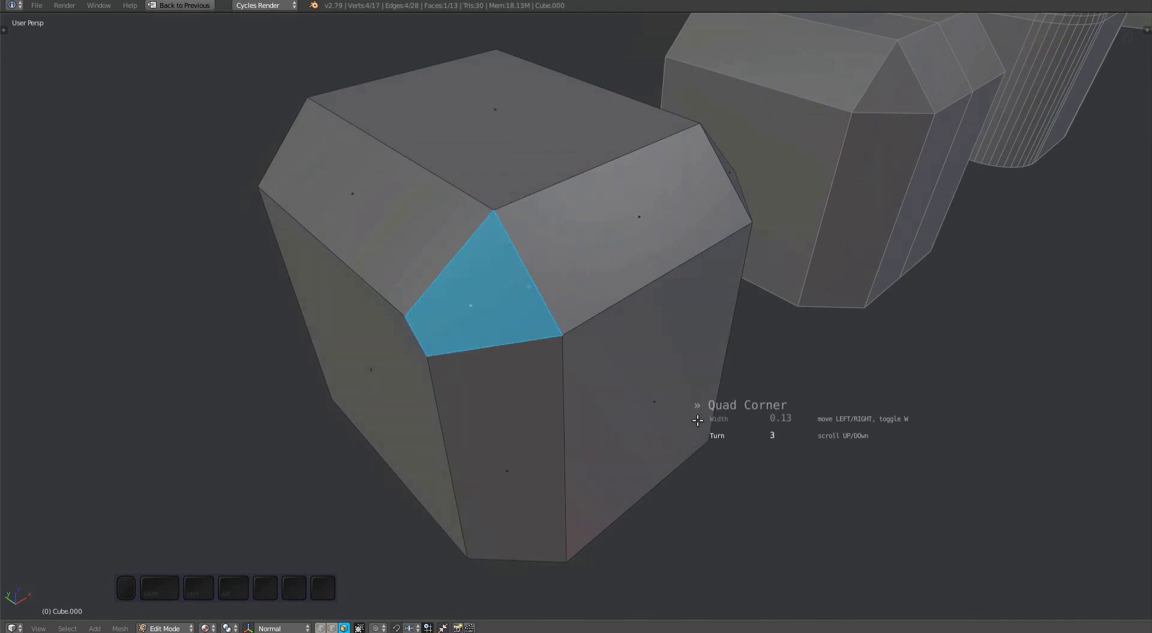
{"action": "right_click", "coordinate": [697, 422]}
{"action": "middle_click_drag", "start_coordinate": [697, 421], "coordinate": [742, 338]}
{"action": "key", "text": "shift+y"}
{"action": "left_click", "coordinate": [729, 356]}
Run Quad Corner on the triangular corner of the second cube with width 0.22 and turn 2
{"action": "key", "text": "Tab"}
{"action": "right_click", "coordinate": [651, 366]}
{"action": "key", "text": "Tab"}
{"action": "scroll", "coordinate": [742, 338], "scroll_direction": "up", "scroll_amount": 1}
{"action": "right_click", "coordinate": [742, 342]}
{"action": "key", "text": "y"}
{"action": "left_click", "coordinate": [744, 345]}
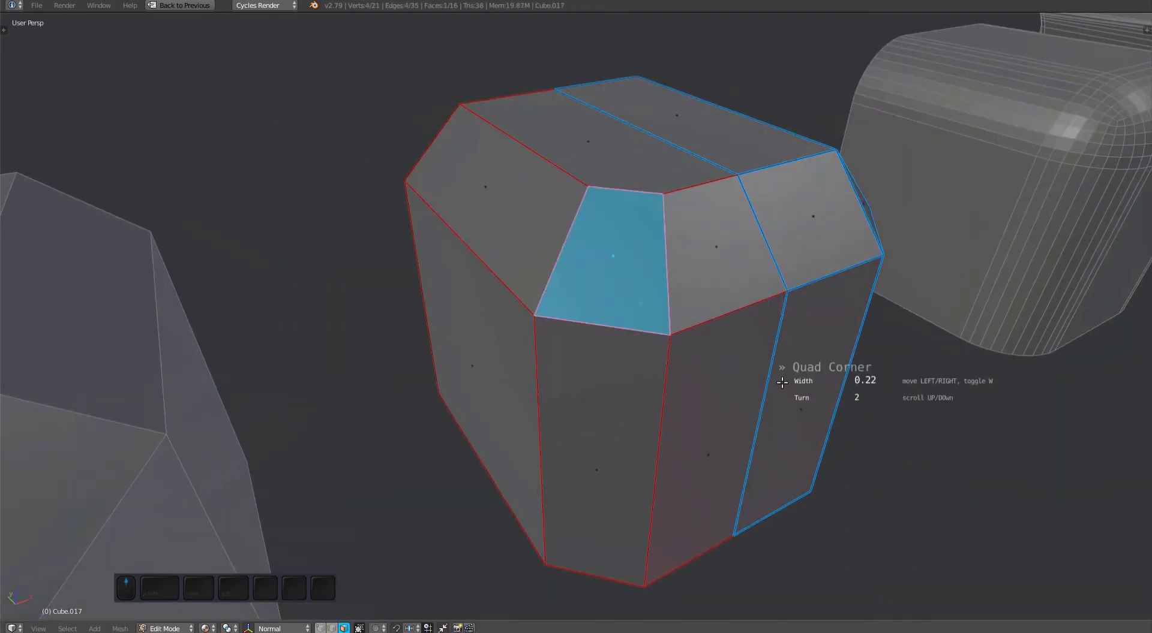
Turn the second cube's other front corner into a quad as well and clear the selection
{"action": "middle_click_drag", "start_coordinate": [782, 382], "coordinate": [738, 412]}
{"action": "scroll", "coordinate": [714, 359], "scroll_direction": "up", "scroll_amount": 2}
{"action": "left_click", "coordinate": [714, 359]}
{"action": "key", "text": "a"}
{"action": "scroll", "coordinate": [714, 359], "scroll_direction": "down", "scroll_amount": 4}
{"action": "key", "text": "a"}
{"action": "key", "text": "a"}
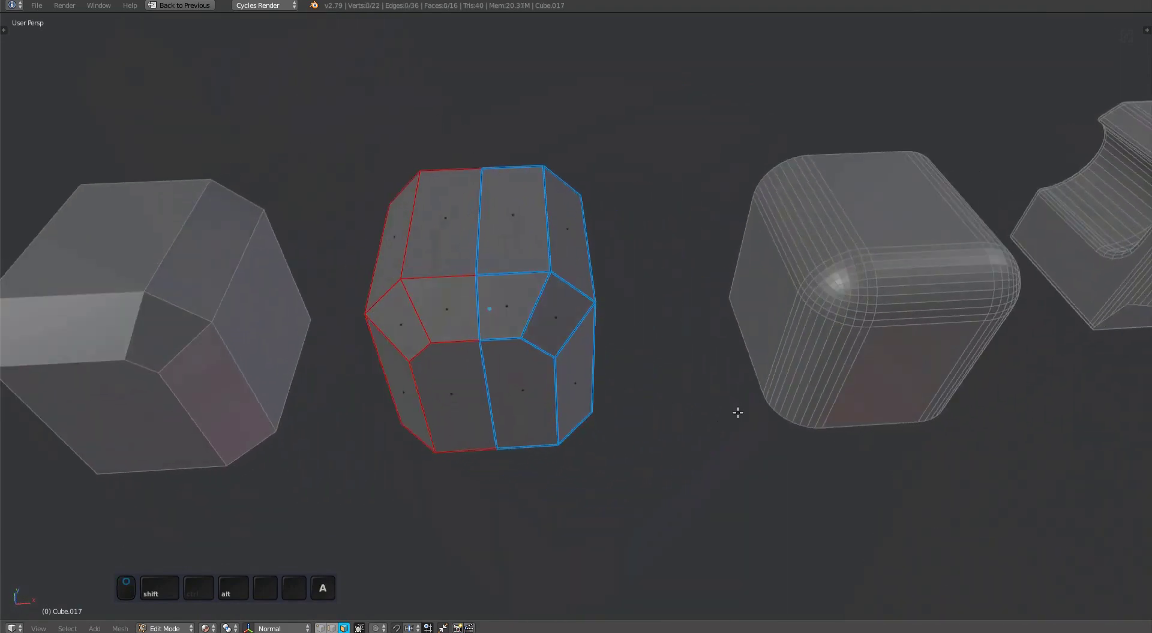
Select the whole rounded corner patch of the third cube in Edit Mode and run Quad Corner on it
{"action": "key", "text": "Tab"}
{"action": "right_click", "coordinate": [850, 358]}
{"action": "key", "text": "KP_Decimal"}
{"action": "key", "text": "Tab"}
{"action": "key", "text": "KP_Decimal"}
{"action": "key", "text": "a"}
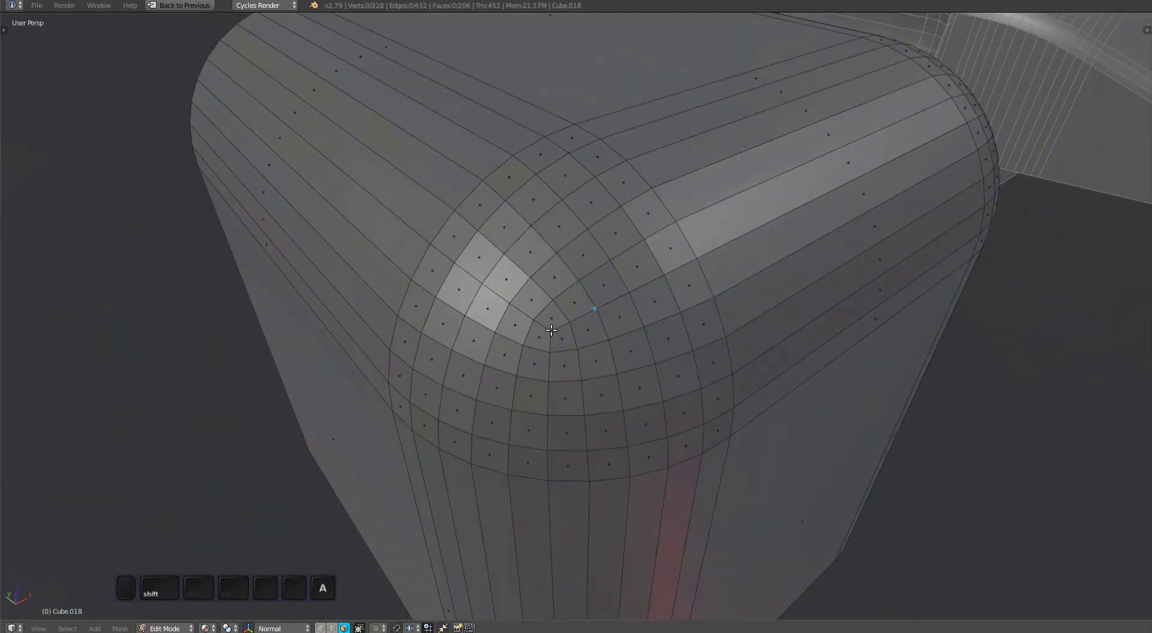
{"action": "scroll", "coordinate": [552, 333], "scroll_direction": "down", "scroll_amount": 3}
{"action": "middle_click_drag", "start_coordinate": [553, 333], "coordinate": [725, 347]}
{"action": "key", "text": "ctrl+KP_Add"}
{"action": "key", "text": "q"}
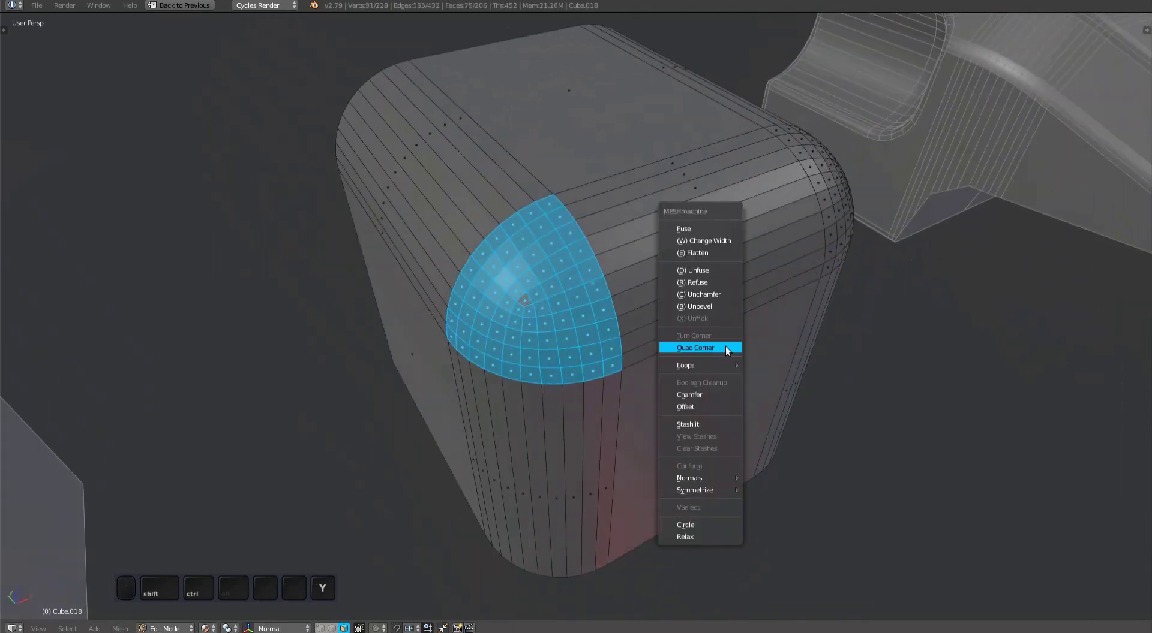
{"action": "left_click", "coordinate": [725, 346]}
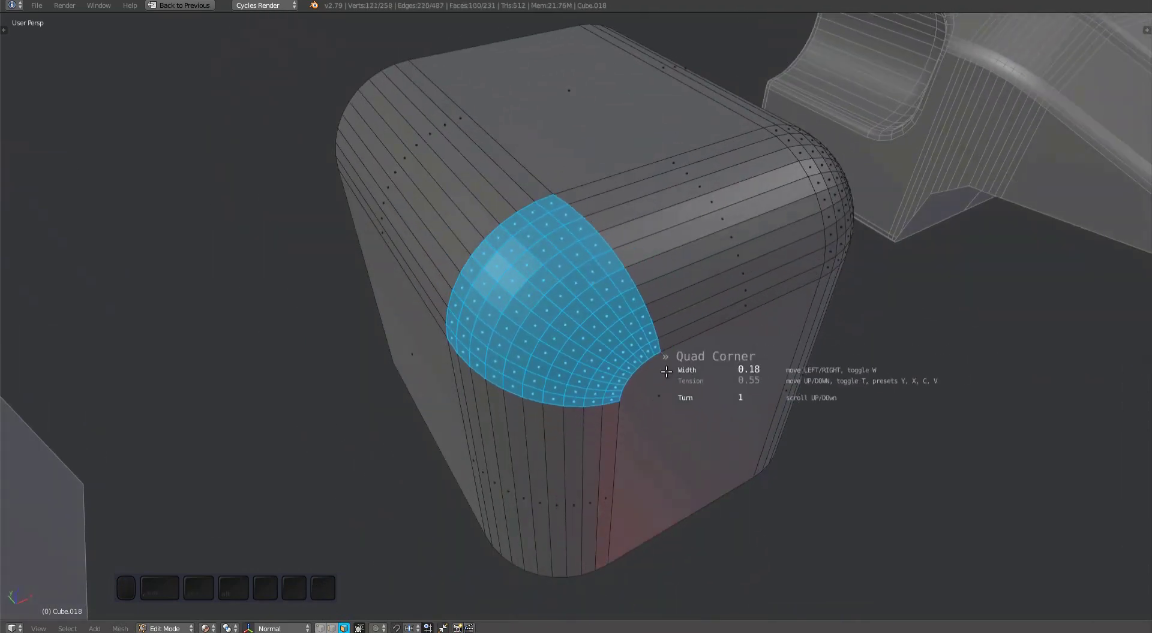
Adjust the rounded quad corner's width and set its tension to about 0.61
{"action": "middle_click_drag", "start_coordinate": [671, 382], "coordinate": [885, 360]}
{"action": "key", "text": "t"}
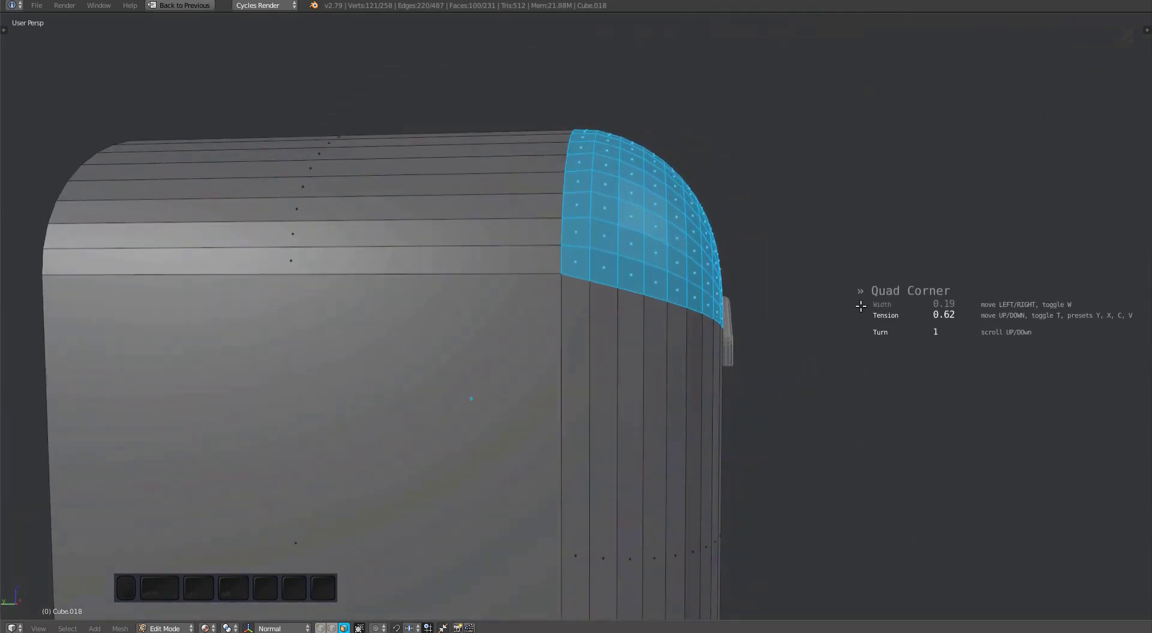
{"action": "middle_click_drag", "start_coordinate": [861, 310], "coordinate": [722, 334]}
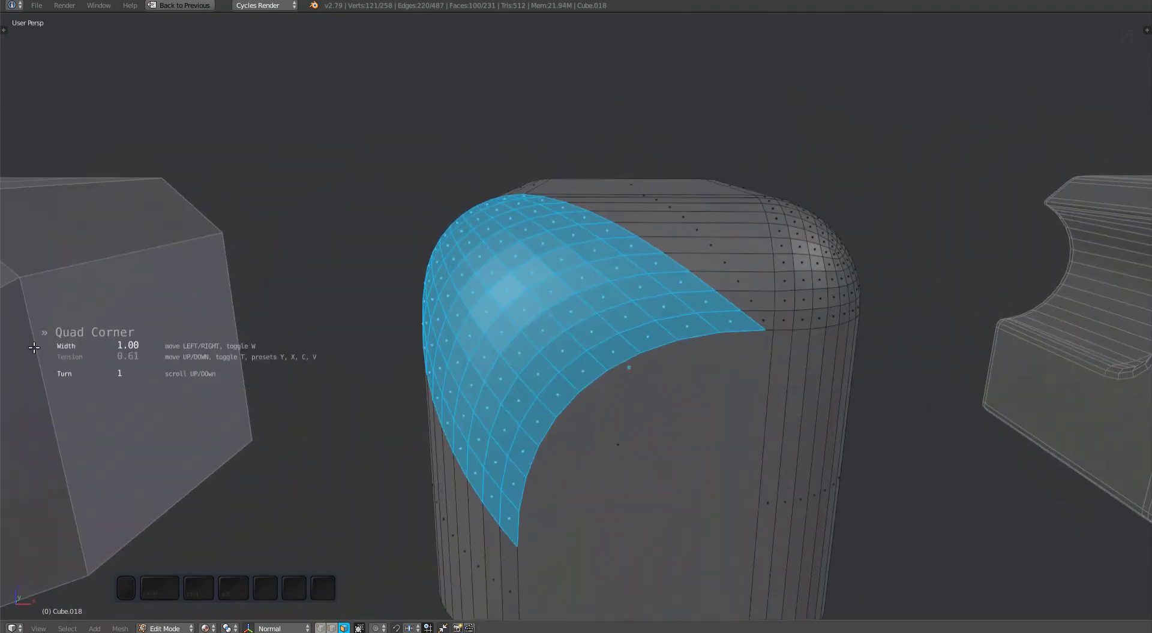
{"action": "mouse_move", "coordinate": [640, 351]}
{"action": "middle_mouse_down"}
{"action": "mouse_move", "coordinate": [778, 374]}
{"action": "mouse_move", "coordinate": [658, 381]}
{"action": "mouse_move", "coordinate": [676, 387]}
{"action": "mouse_move", "coordinate": [748, 355]}
{"action": "mouse_move", "coordinate": [823, 362]}
{"action": "middle_mouse_up"}
{"action": "left_click", "coordinate": [778, 374]}
Run Quad Corner on the third cube's other rounded corner, starting at width 0.14 and cycling the turn to 2
{"action": "key", "text": "c"}
{"action": "key", "text": "y"}
{"action": "key", "text": "q"}
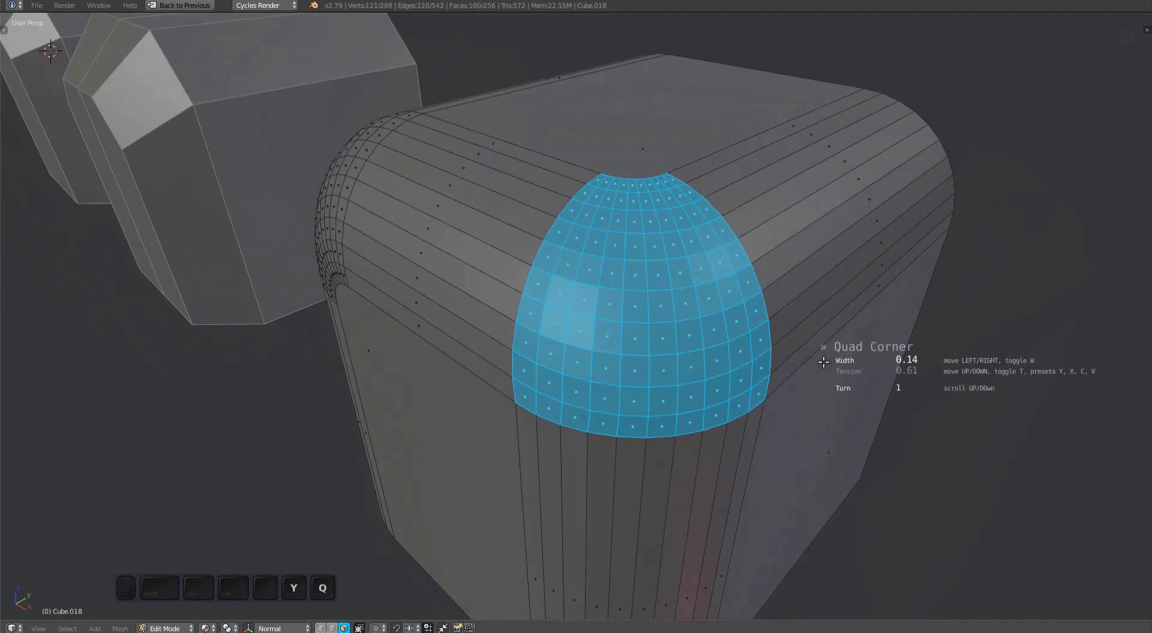
{"action": "scroll", "coordinate": [835, 367], "scroll_direction": "up", "scroll_amount": 1}
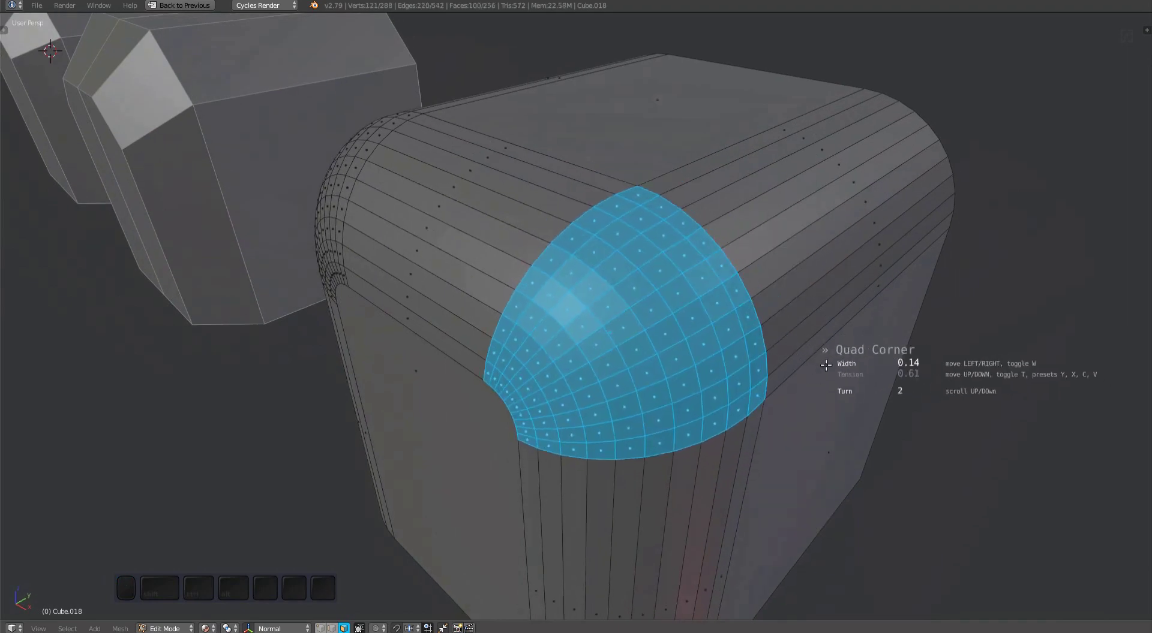
{"action": "middle_click_drag", "start_coordinate": [812, 359], "coordinate": [719, 384]}
{"action": "mouse_move", "coordinate": [858, 389]}
{"action": "key", "text": "w"}
{"action": "left_click", "coordinate": [839, 420]}
Select the rounded strip between the two quad corners and run Refuse with the FUSE method and 9 segments
{"action": "key", "text": "a"}
{"action": "left_click", "coordinate": [570, 309]}
{"action": "middle_click_drag", "start_coordinate": [570, 309], "coordinate": [894, 401]}
{"action": "left_click", "coordinate": [527, 407], "text": "ctrl"}
{"action": "key", "text": "y"}
{"action": "left_click", "coordinate": [879, 330]}
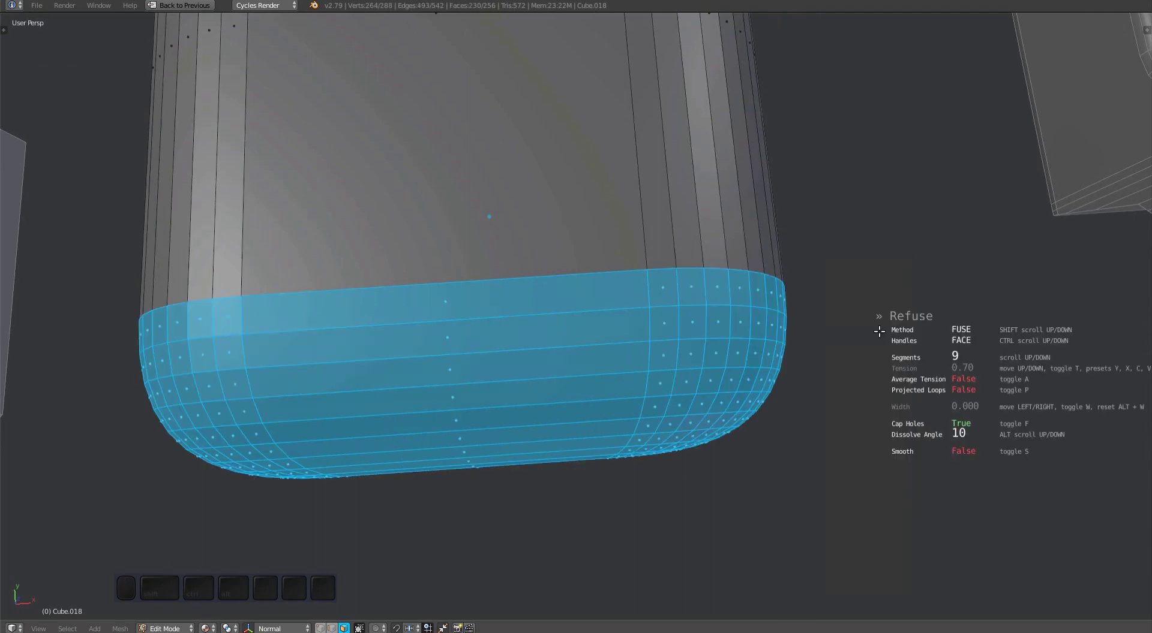
{"action": "middle_click_drag", "start_coordinate": [879, 329], "coordinate": [879, 337]}
{"action": "key", "text": "a"}
Compare the strip before and after Refuse by undoing and redoing it, and leave Edit Mode
{"action": "key", "text": "F1"}
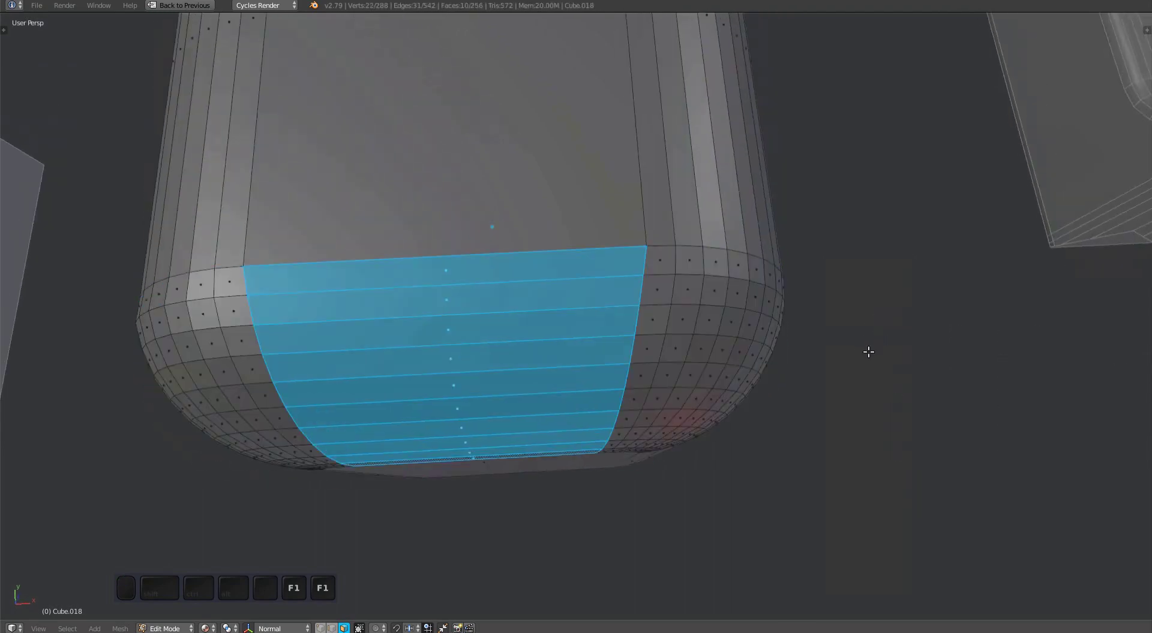
{"action": "key", "text": "F1"}
{"action": "key", "text": "F2"}
{"action": "key", "text": "ctrl+z"}
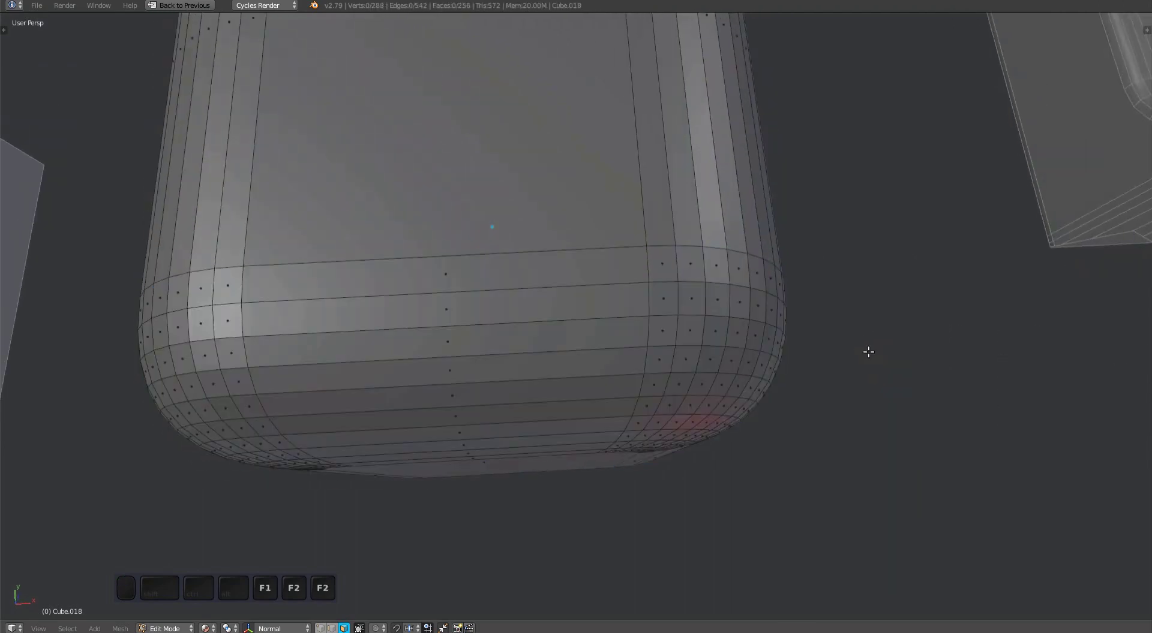
{"action": "key", "text": "ctrl+shift+z"}
{"action": "key", "text": "ctrl+z"}
{"action": "middle_click_drag", "start_coordinate": [868, 352], "coordinate": [772, 327]}
{"action": "key", "text": "Tab"}
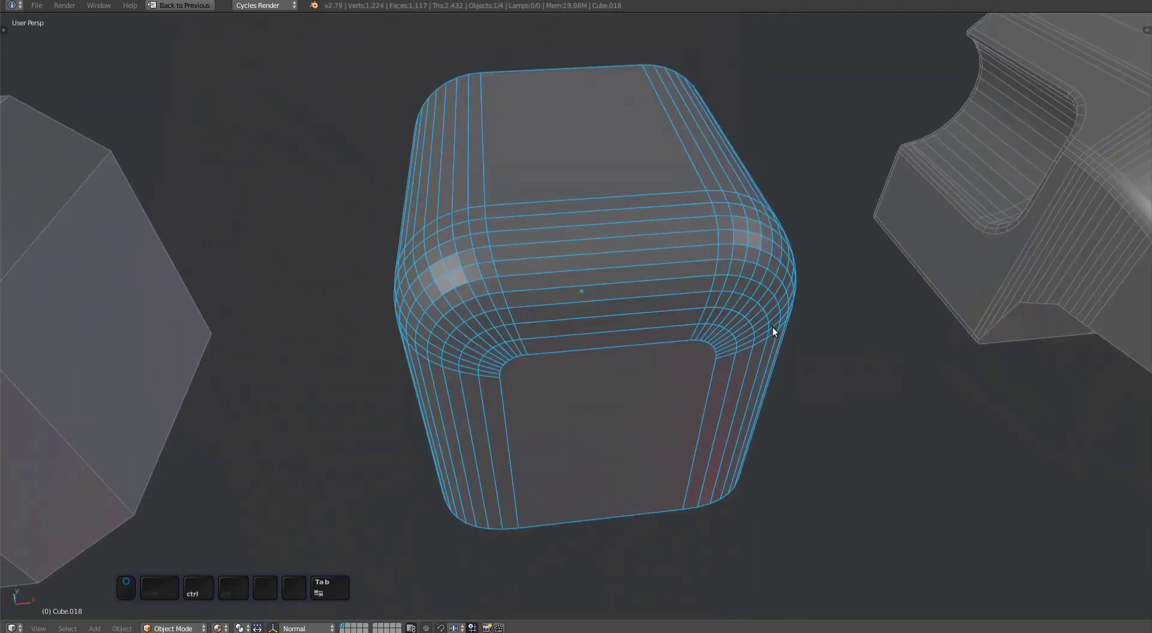
Select the complex fourth object with the rounded cut-outs and open it in Edit Mode
{"action": "key", "text": "a"}
{"action": "scroll", "coordinate": [791, 338], "scroll_direction": "down", "scroll_amount": 3}
{"action": "right_click", "coordinate": [873, 322]}
{"action": "key", "text": "shift+f"}
{"action": "mouse_move", "coordinate": [915, 329]}
{"action": "middle_mouse_down"}
{"action": "mouse_move", "coordinate": [804, 364]}
{"action": "mouse_move", "coordinate": [764, 327]}
{"action": "mouse_move", "coordinate": [738, 324]}
{"action": "mouse_move", "coordinate": [739, 345]}
{"action": "mouse_move", "coordinate": [761, 360]}
{"action": "mouse_move", "coordinate": [689, 384]}
{"action": "mouse_move", "coordinate": [720, 427]}
{"action": "mouse_move", "coordinate": [743, 351]}
{"action": "mouse_move", "coordinate": [845, 358]}
{"action": "mouse_move", "coordinate": [652, 376]}
{"action": "mouse_move", "coordinate": [835, 381]}
{"action": "mouse_move", "coordinate": [739, 394]}
{"action": "mouse_move", "coordinate": [823, 373]}
{"action": "middle_mouse_up"}
{"action": "key", "text": "Page_Up"}
{"action": "right_click", "coordinate": [652, 376], "text": "shift"}
{"action": "key", "text": "Tab"}
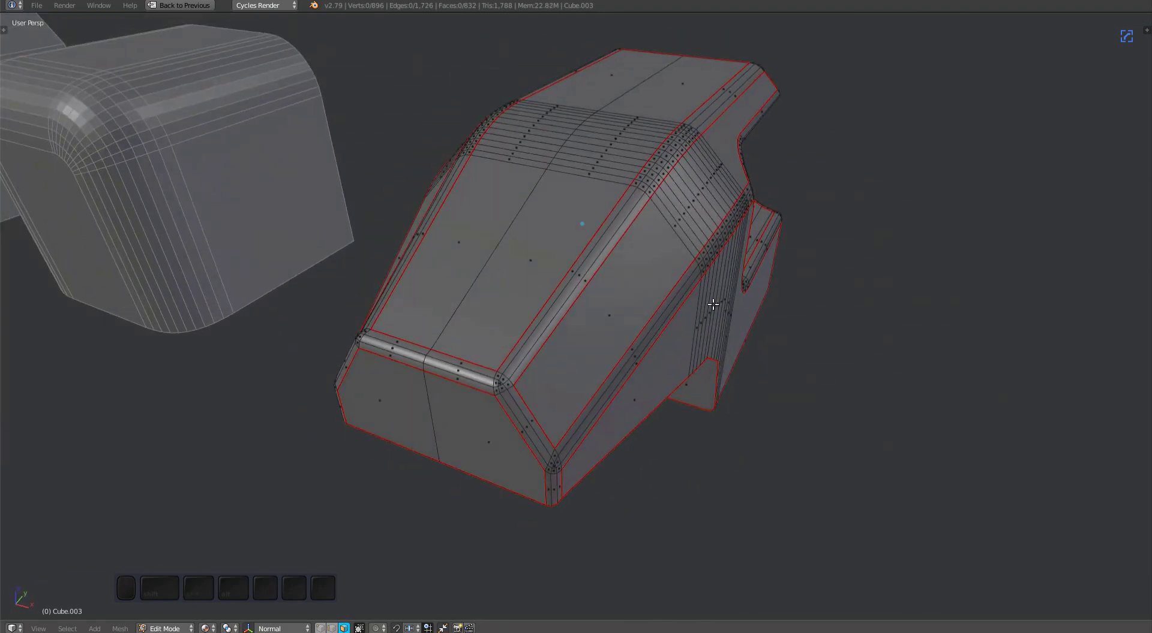
Run Quad Corner on the upper front rounded corner with a width of 0.06 and turn 1
{"action": "middle_click_drag", "start_coordinate": [713, 304], "coordinate": [659, 330], "text": "ctrl"}
{"action": "right_click", "coordinate": [484, 347]}
{"action": "key", "text": "KP_Decimal"}
{"action": "key", "text": "ctrl+KP_Add"}
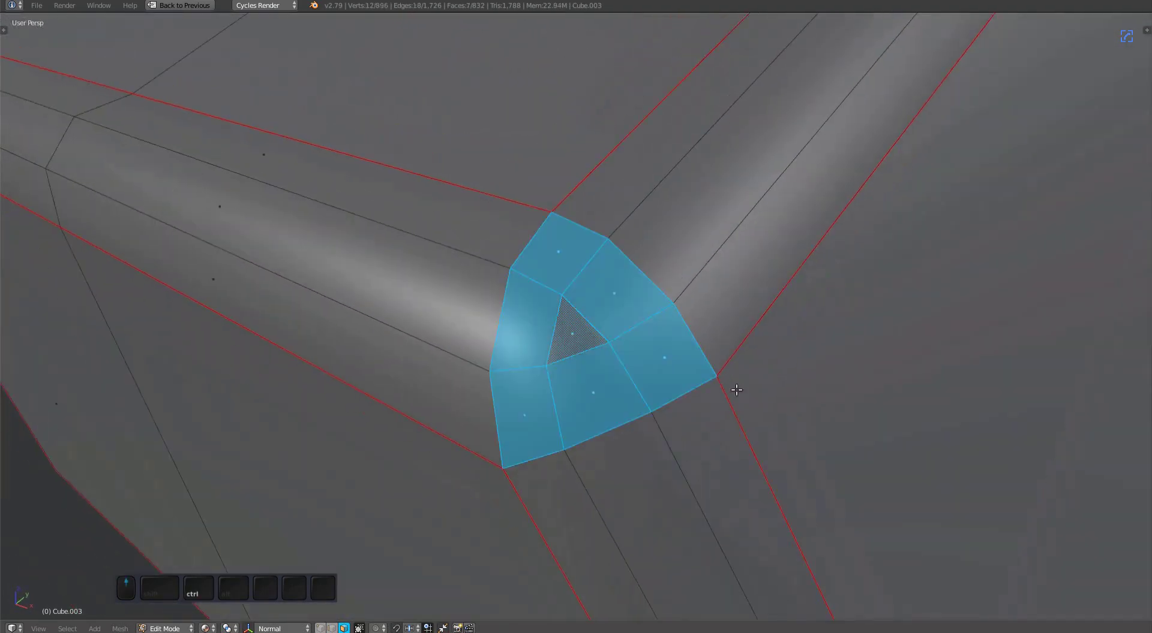
{"action": "scroll", "coordinate": [737, 390], "scroll_direction": "down", "scroll_amount": 3}
{"action": "key", "text": "w"}
{"action": "left_click", "coordinate": [627, 348]}
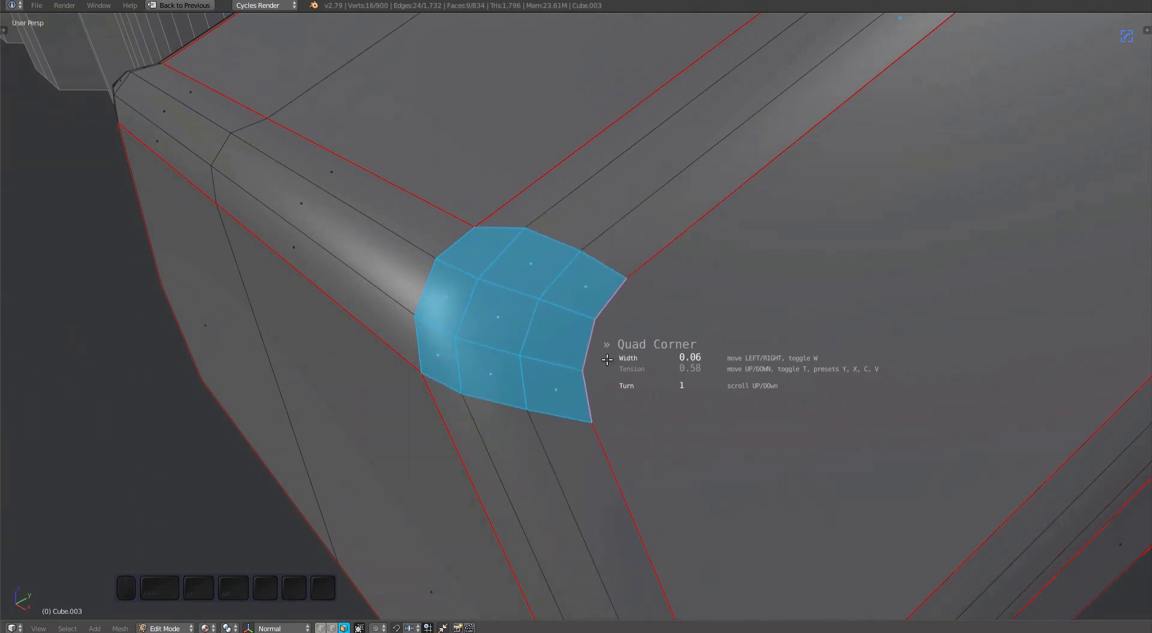
{"action": "left_click", "coordinate": [607, 359]}
Run Quad Corner on the lower front rounded corner with a width of 0.04 and turn 3
{"action": "scroll", "coordinate": [607, 360], "scroll_direction": "down", "scroll_amount": 5}
{"action": "middle_click_drag", "start_coordinate": [539, 419], "coordinate": [497, 263], "text": "shift"}
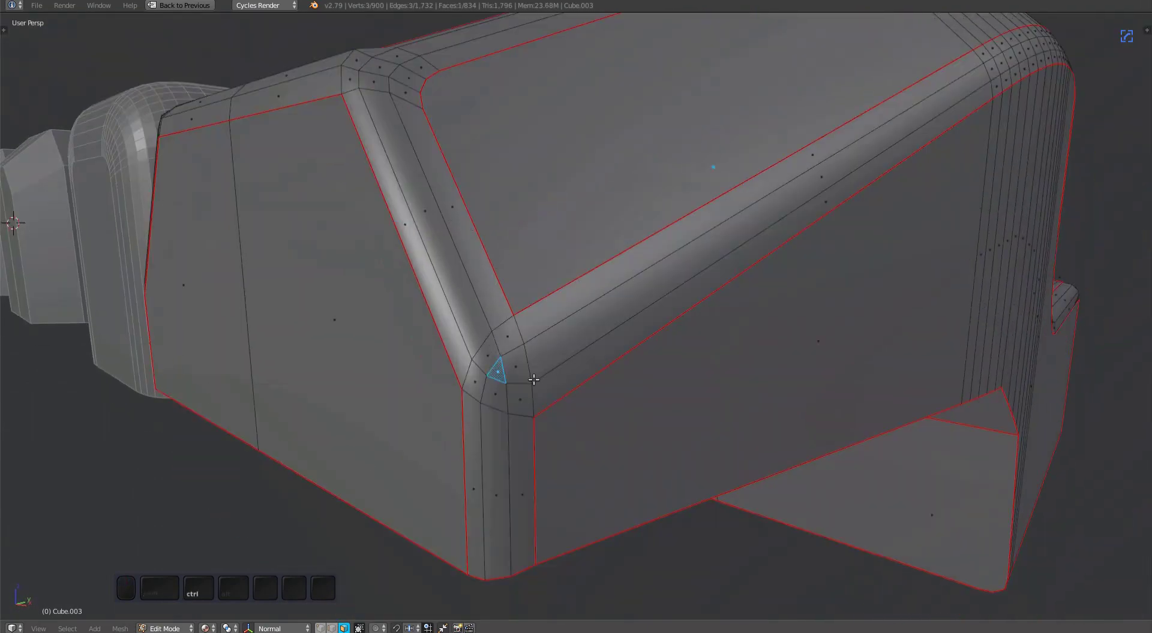
{"action": "key", "text": "ctrl+KP_Add"}
{"action": "key", "text": "w"}
{"action": "left_click", "coordinate": [642, 348]}
{"action": "key", "text": "y"}
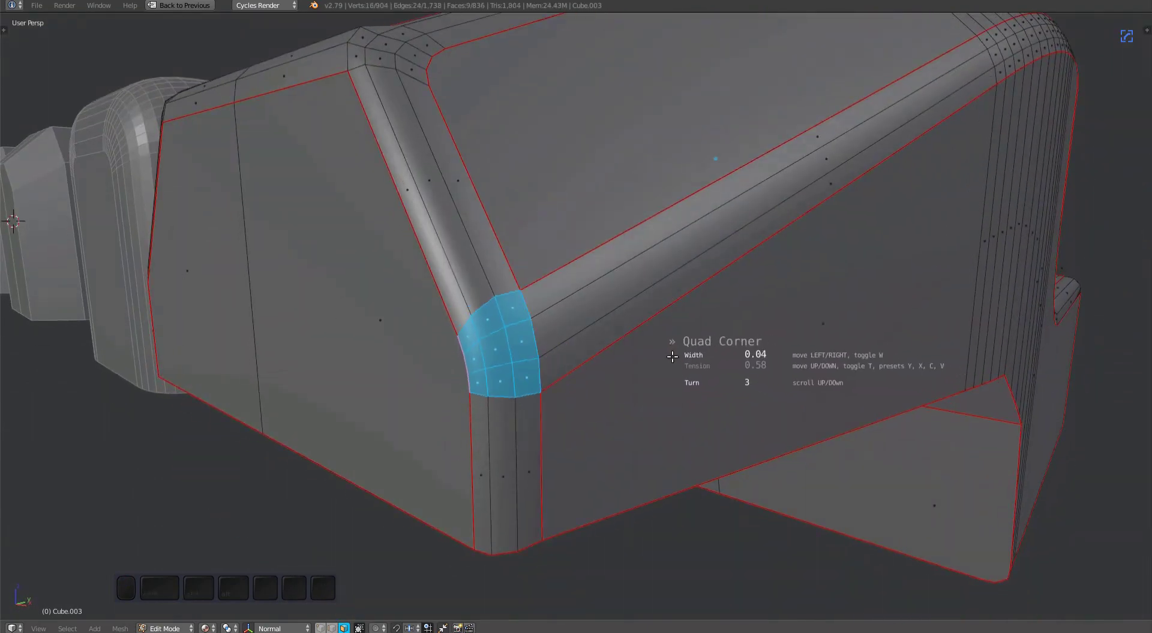
Select the rounded corner patch at the upper rear edge and convert it with Quad Corner
{"action": "right_click", "coordinate": [504, 368], "text": "alt"}
{"action": "middle_click_drag", "start_coordinate": [504, 368], "coordinate": [591, 310]}
{"action": "right_click", "coordinate": [515, 251]}
{"action": "key", "text": "w"}
{"action": "key", "text": "Escape"}
{"action": "key", "text": "ctrl+KP_Add"}
{"action": "key", "text": "w"}
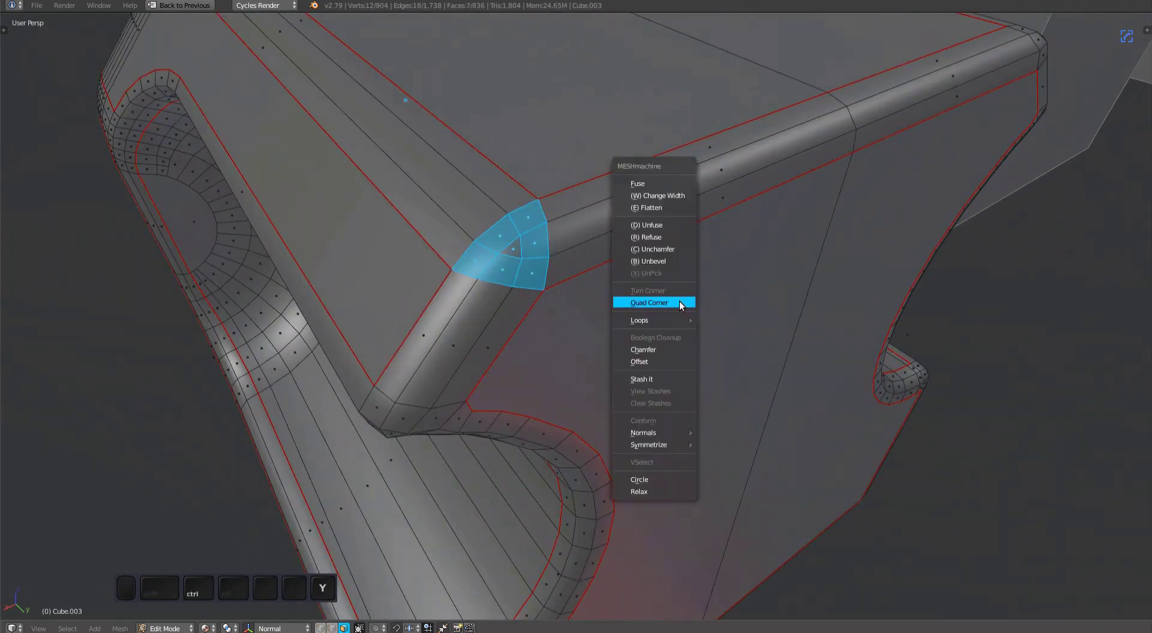
{"action": "left_click", "coordinate": [662, 301]}
{"action": "key", "text": "y"}
Unfuse the rounded bevel strip running along the object's long side edge
{"action": "right_click", "coordinate": [515, 250]}
{"action": "scroll", "coordinate": [516, 250], "scroll_direction": "down", "scroll_amount": 5}
{"action": "middle_click_drag", "start_coordinate": [515, 250], "coordinate": [486, 204]}
{"action": "scroll", "coordinate": [518, 337], "scroll_direction": "up", "scroll_amount": 5}
{"action": "key", "text": "ctrl+z"}
{"action": "right_click", "coordinate": [486, 204]}
{"action": "key", "text": "ctrl+KP_Add"}
{"action": "key", "text": "y"}
{"action": "key", "text": "d"}
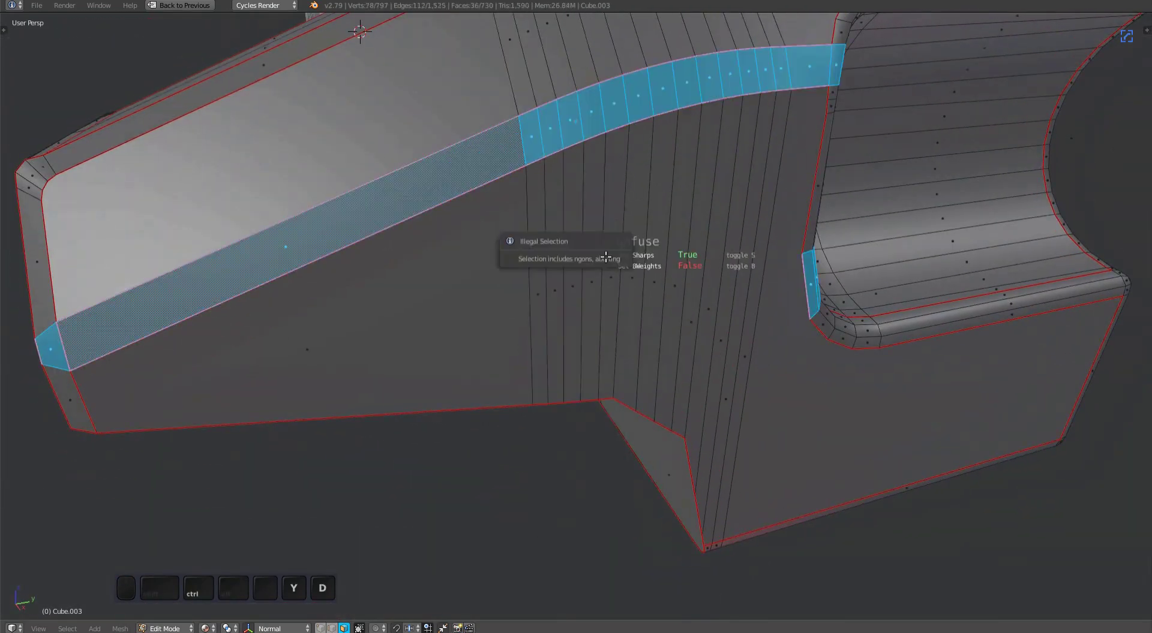
Try to unfuse the bevel strip where it runs into the rounded cut-out
{"action": "key", "text": "ctrl+z"}
{"action": "middle_click_drag", "start_coordinate": [539, 321], "coordinate": [415, 291]}
{"action": "right_click", "coordinate": [415, 291]}
{"action": "key", "text": "w"}
{"action": "left_click", "coordinate": [686, 340]}
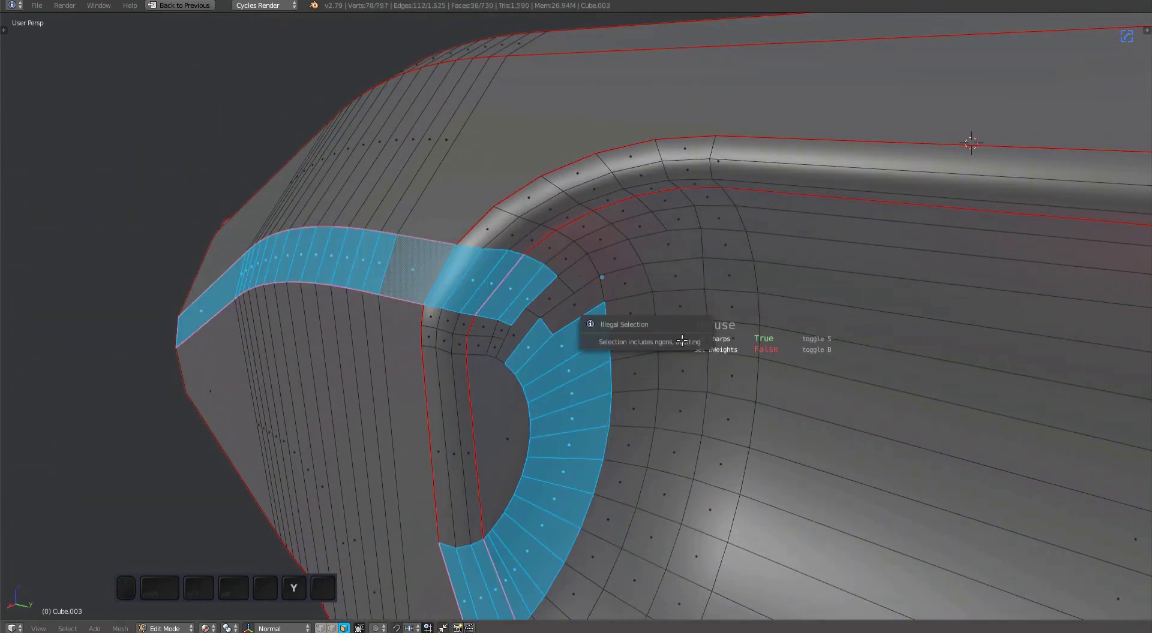
{"action": "key", "text": "ctrl+z"}
Run Quad Corner on the rounded corner at the cut-out's upper edge with width 0.01 and turn 2
{"action": "middle_click_drag", "start_coordinate": [686, 339], "coordinate": [558, 219]}
{"action": "key", "text": "Tab"}
{"action": "key", "text": "ctrl+x"}
{"action": "right_click", "coordinate": [573, 243]}
{"action": "middle_click_drag", "start_coordinate": [614, 245], "coordinate": [634, 260]}
{"action": "key", "text": "y"}
{"action": "key", "text": "q"}
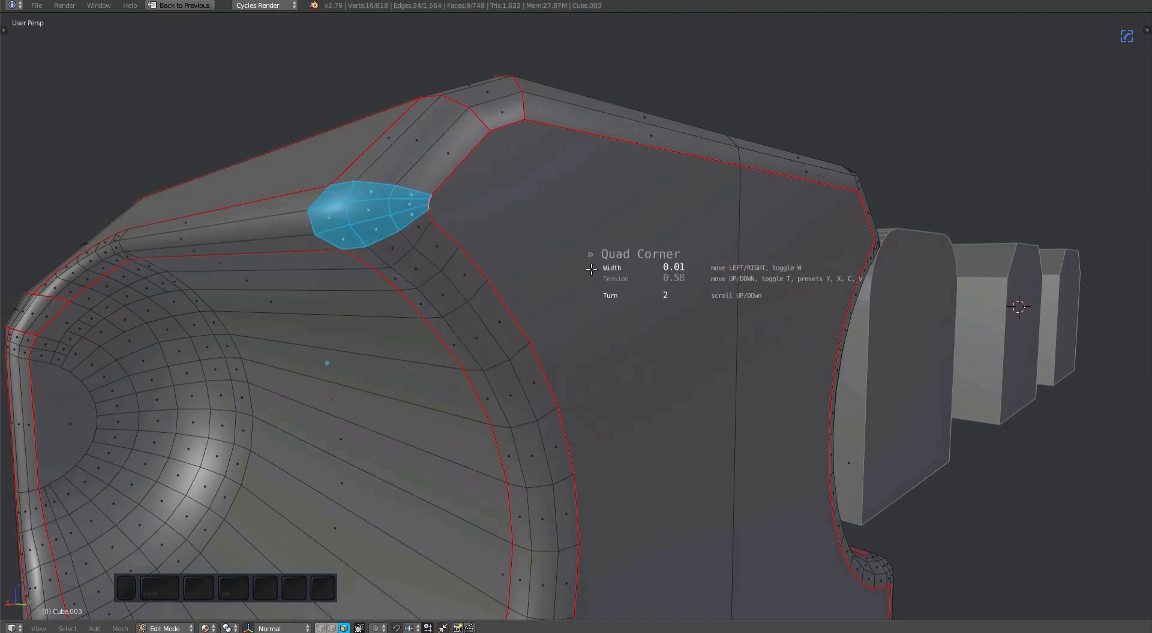
Select the rounded corner patch at the cut-out's lower edge and convert it with Quad Corner
{"action": "middle_click_drag", "start_coordinate": [600, 280], "coordinate": [422, 381]}
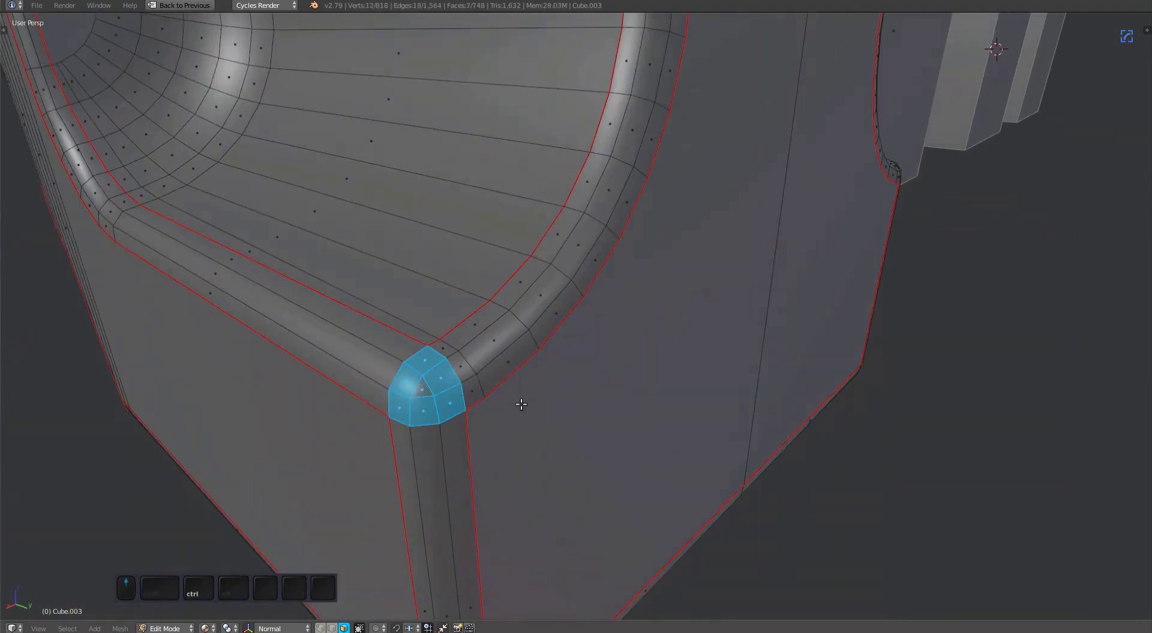
{"action": "key", "text": "y"}
{"action": "key", "text": "q"}
{"action": "middle_click_drag", "start_coordinate": [521, 405], "coordinate": [610, 367], "text": "shift"}
{"action": "left_click", "coordinate": [552, 359]}
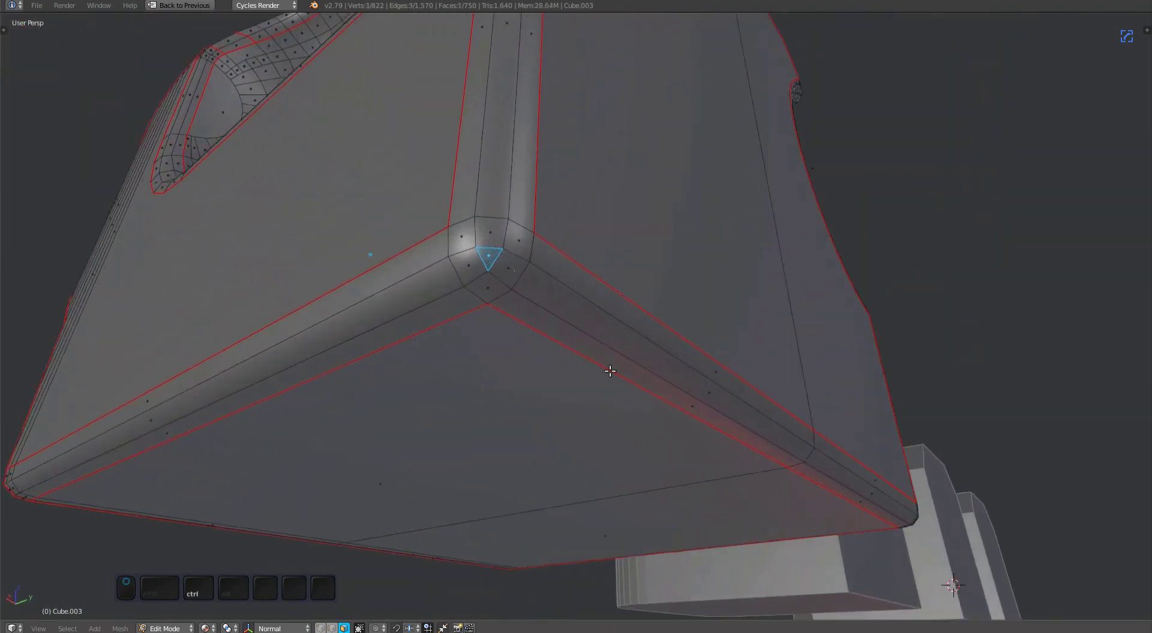
Convert the rounded bottom corner below the cut-out with Quad Corner and check the whole object
{"action": "key", "text": "y"}
{"action": "key", "text": "q"}
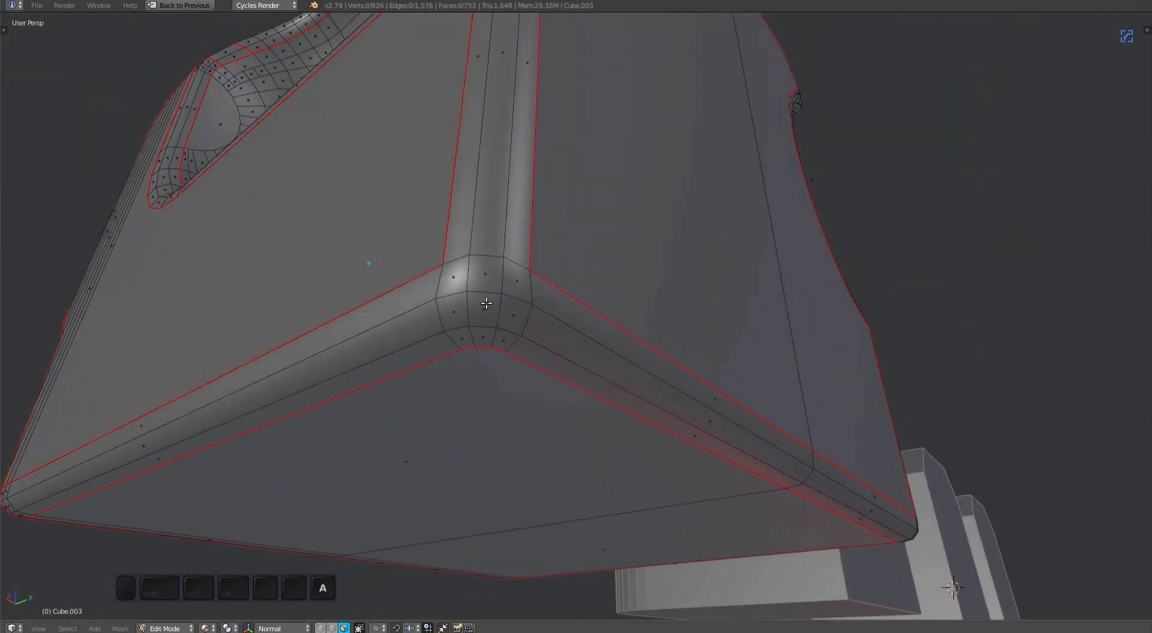
{"action": "scroll", "coordinate": [486, 303], "scroll_direction": "down", "scroll_amount": 5}
{"action": "middle_click_drag", "start_coordinate": [485, 303], "coordinate": [435, 453]}
{"action": "key", "text": "Tab"}
{"action": "key", "text": "Tab"}
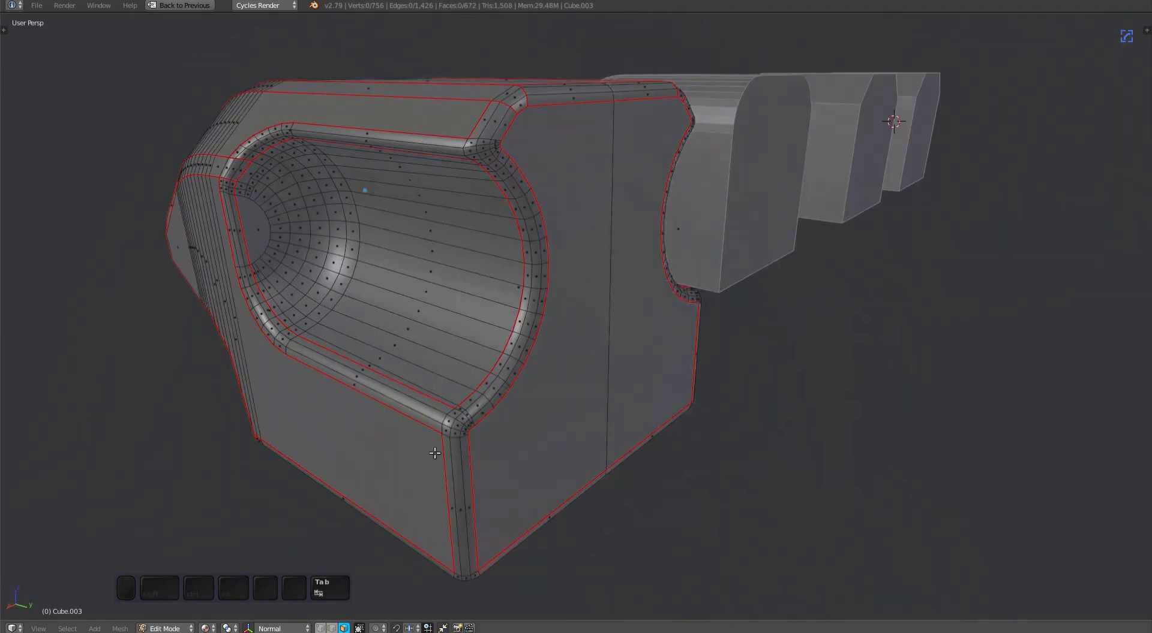
Unfuse the remaining rounded bevel strips along the object's top and front edges into flat chamfers
{"action": "scroll", "coordinate": [435, 453], "scroll_direction": "up", "scroll_amount": 3}
{"action": "key", "text": "y"}
{"action": "middle_click_drag", "start_coordinate": [534, 439], "coordinate": [510, 312]}
{"action": "right_click", "coordinate": [539, 377], "text": "alt"}
{"action": "key", "text": "x"}
{"action": "key", "text": "x"}
{"action": "left_click", "coordinate": [576, 300]}
{"action": "scroll", "coordinate": [510, 312], "scroll_direction": "up", "scroll_amount": 3}
Select the rounded strip across the upper front edge, flatten it into a chamfer and widen it
{"action": "right_click", "coordinate": [423, 325]}
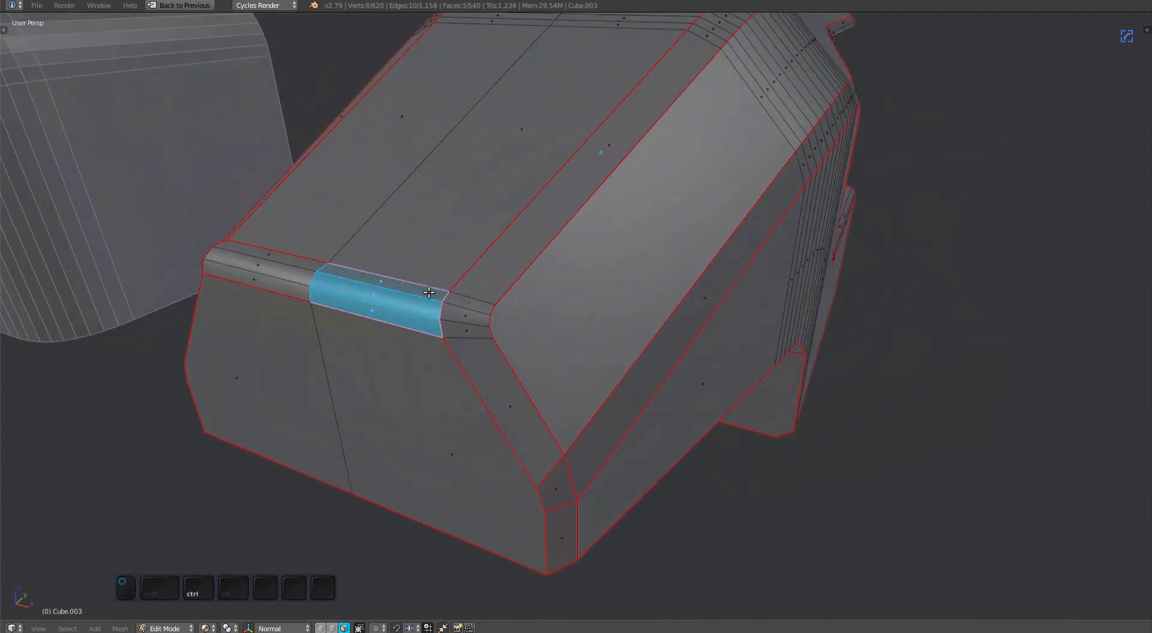
{"action": "middle_click_drag", "start_coordinate": [429, 292], "coordinate": [447, 312]}
{"action": "key", "text": "y"}
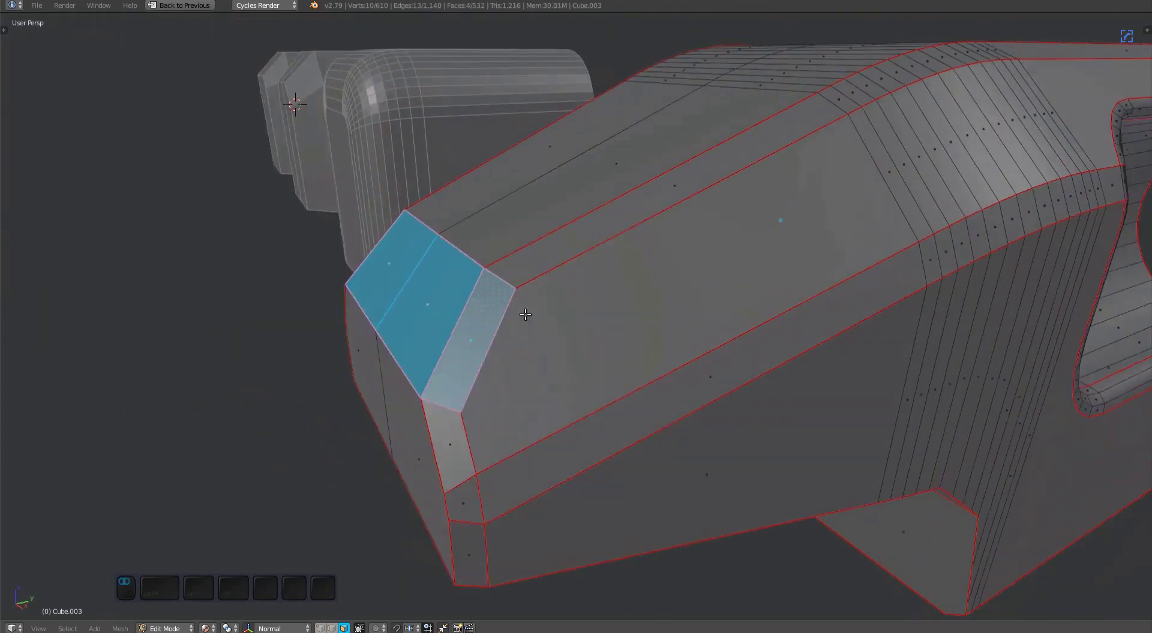
Fuse the widened front chamfer with 8 segments and tension 0.70, and unfuse it back to flat faces
{"action": "key", "text": "f"}
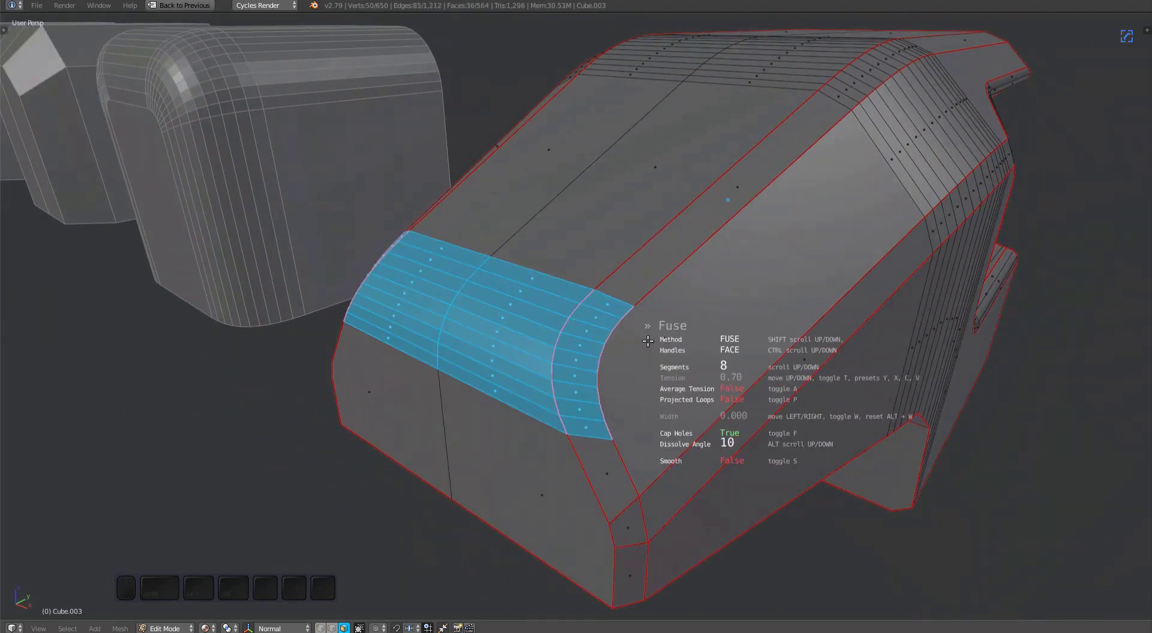
{"action": "key", "text": "a"}
{"action": "middle_click_drag", "start_coordinate": [652, 341], "coordinate": [527, 327]}
{"action": "scroll", "coordinate": [584, 348], "scroll_direction": "up", "scroll_amount": 3}
{"action": "right_click", "coordinate": [480, 333], "text": "ctrl"}
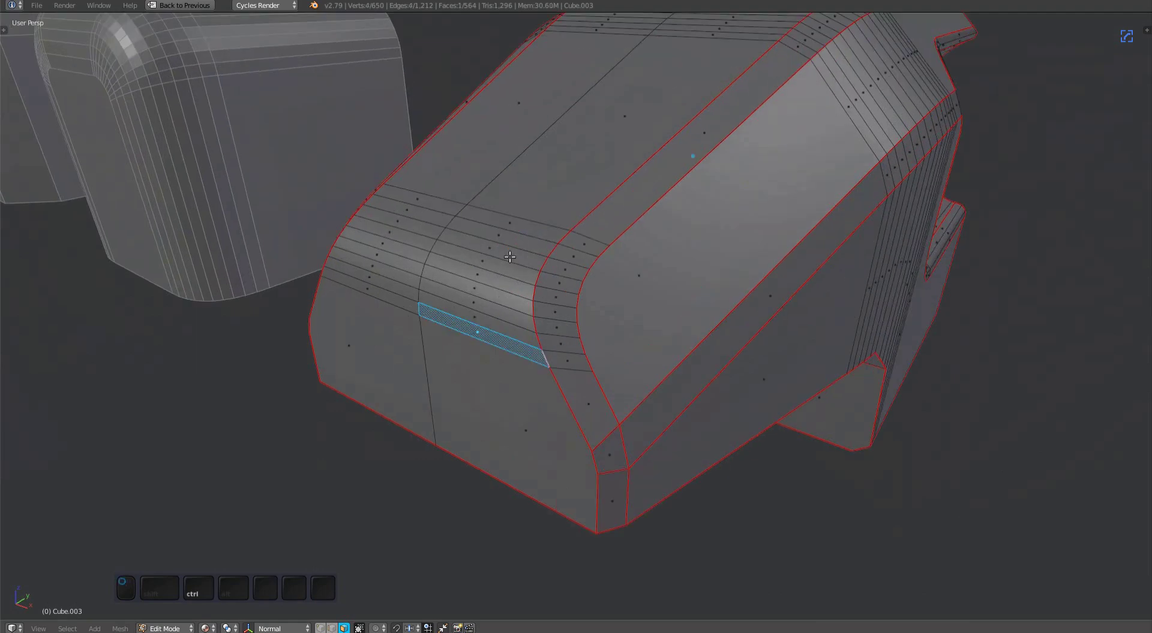
{"action": "middle_click_drag", "start_coordinate": [527, 230], "coordinate": [542, 426]}
Select the chamfer faces down the front corner edge and change their width to about 0.163
{"action": "right_click", "coordinate": [542, 426]}
{"action": "right_click", "coordinate": [533, 360], "text": "ctrl"}
{"action": "middle_click_drag", "start_coordinate": [534, 360], "coordinate": [581, 383]}
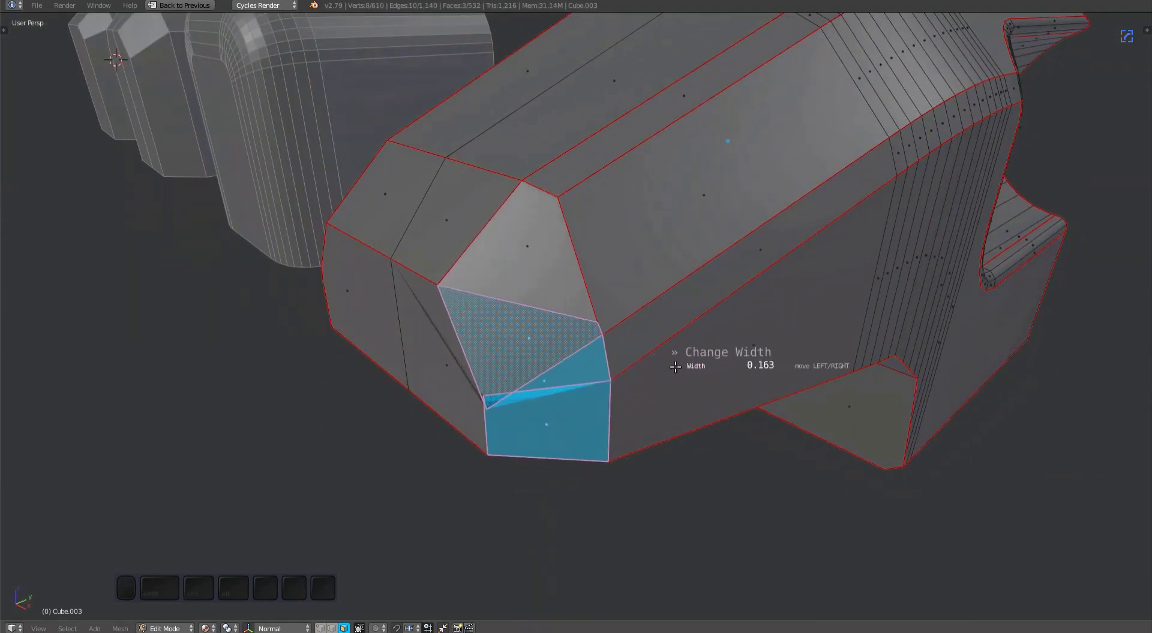
{"action": "key", "text": "Escape"}
Switch to vertex selection and reposition the crowded vertices along the edge of the widened front chamfer
{"action": "middle_click_drag", "start_coordinate": [691, 360], "coordinate": [504, 376]}
{"action": "scroll", "coordinate": [576, 396], "scroll_direction": "up", "scroll_amount": 2}
{"action": "key", "text": "ctrl+Tab"}
{"action": "right_click", "coordinate": [470, 432]}
{"action": "key", "text": "ctrl+Tab"}
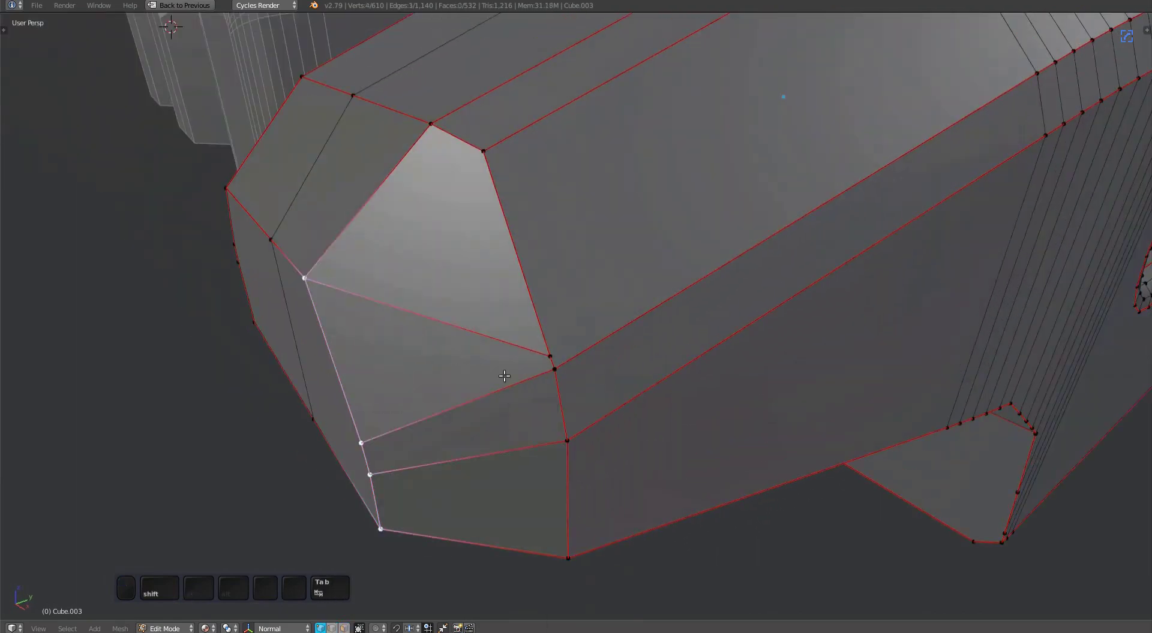
{"action": "right_click", "coordinate": [532, 330], "text": "shift"}
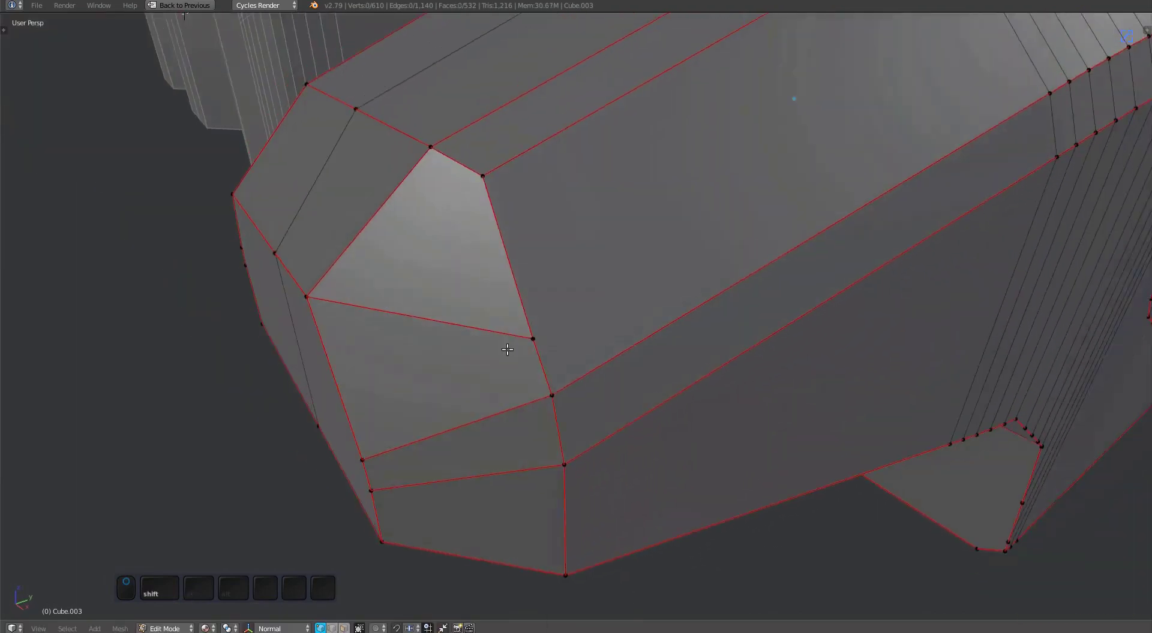